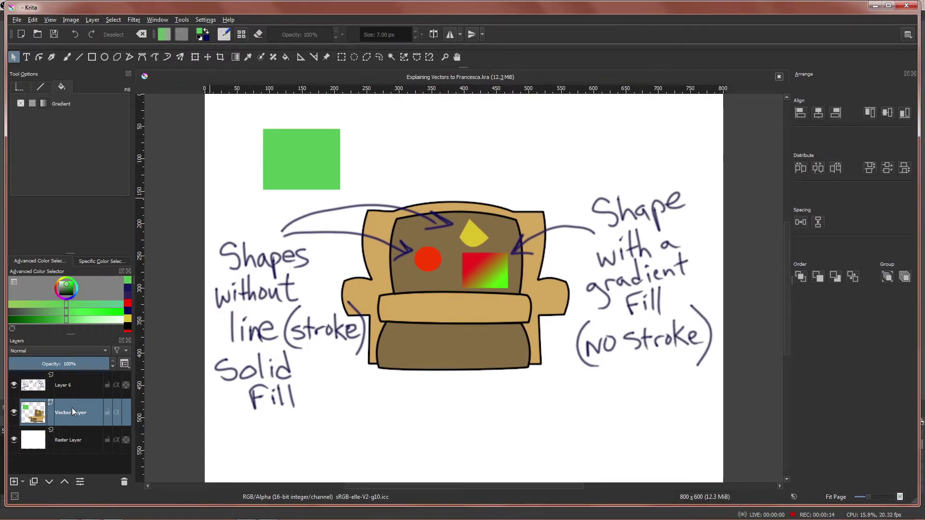
# Select the green rectangle on the vector layer and move it slightly to the right on the canvas.
pyautogui.click(288, 170)
pyautogui.moveTo(287, 171)
pyautogui.mouseDown()
pyautogui.moveTo(337, 165)
pyautogui.moveTo(270, 155)
pyautogui.moveTo(299, 169)
pyautogui.mouseUp()
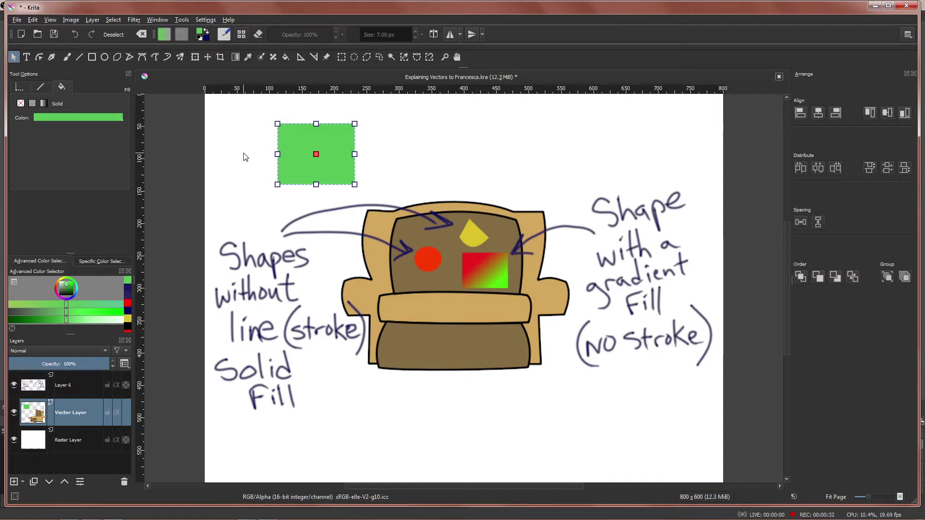
pyautogui.moveTo(300, 147); pyautogui.dragTo(302, 149)
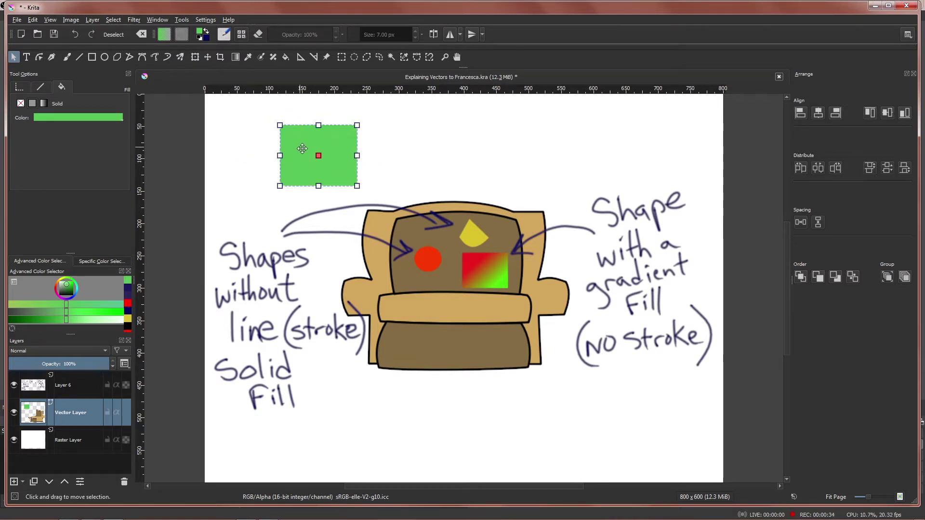
# Convert the green rectangle to a path and move its four corner points individually to make an irregular quadrilateral.
pyautogui.click(39, 57)
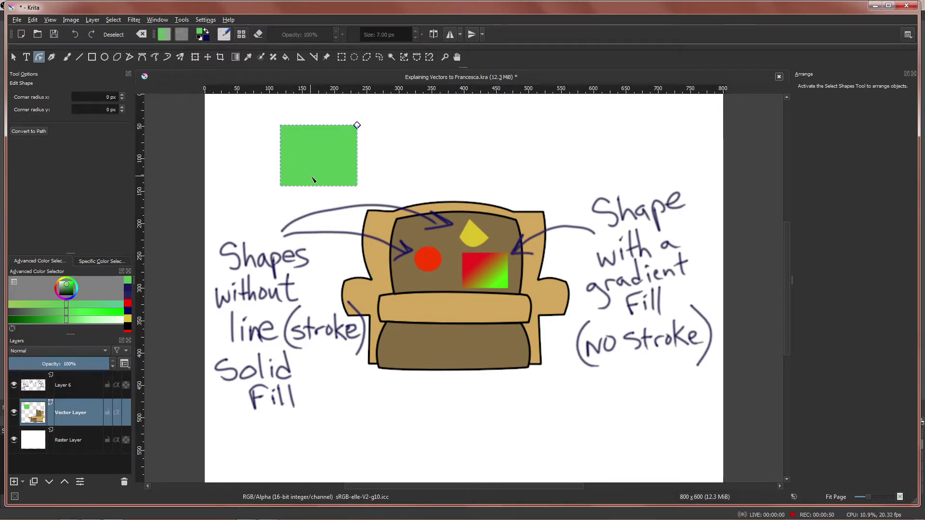
pyautogui.click(27, 132)
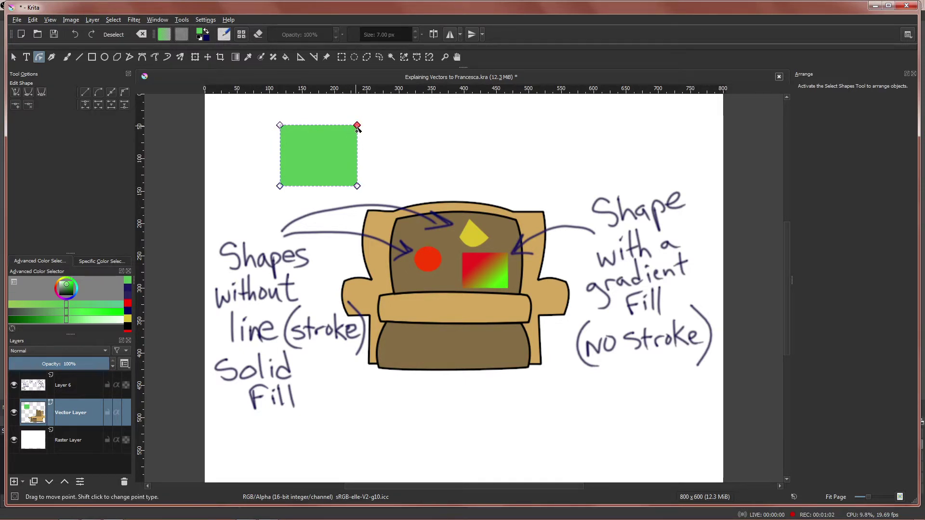
pyautogui.moveTo(356, 129)
pyautogui.mouseDown()
pyautogui.moveTo(342, 142)
pyautogui.moveTo(372, 122)
pyautogui.mouseUp()
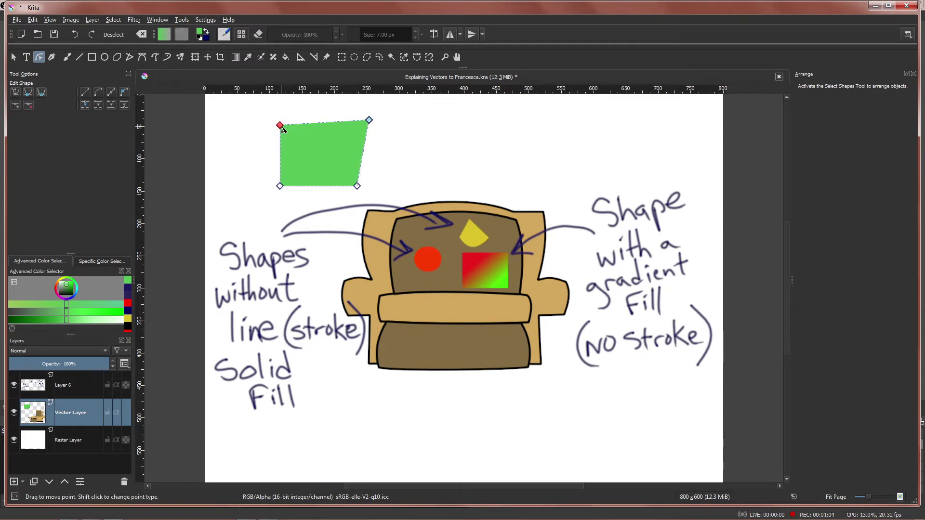
pyautogui.moveTo(282, 128)
pyautogui.mouseDown()
pyautogui.moveTo(248, 108)
pyautogui.moveTo(288, 132)
pyautogui.mouseUp()
pyautogui.moveTo(280, 186)
pyautogui.mouseDown()
pyautogui.moveTo(221, 200)
pyautogui.moveTo(284, 179)
pyautogui.mouseUp()
pyautogui.moveTo(358, 188)
pyautogui.mouseDown()
pyautogui.moveTo(381, 182)
pyautogui.moveTo(370, 185)
pyautogui.mouseUp()
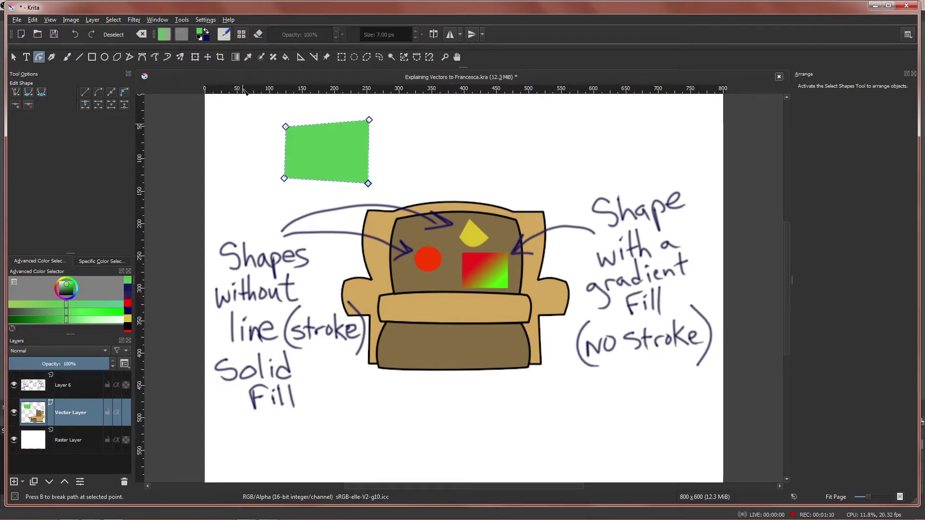
# Undo the corner point moves and the path conversion of the green shape.
pyautogui.click(75, 35)
pyautogui.click(75, 35)
pyautogui.click(75, 34)
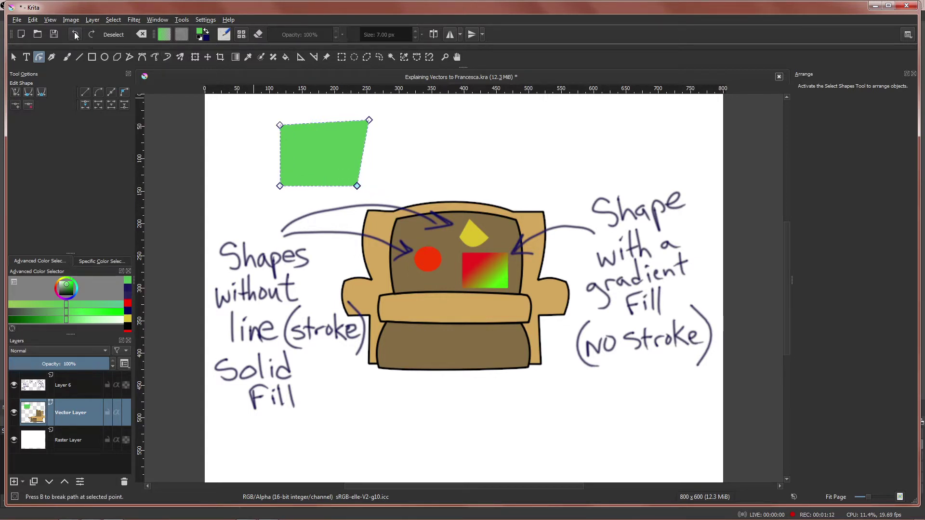
pyautogui.click(75, 35)
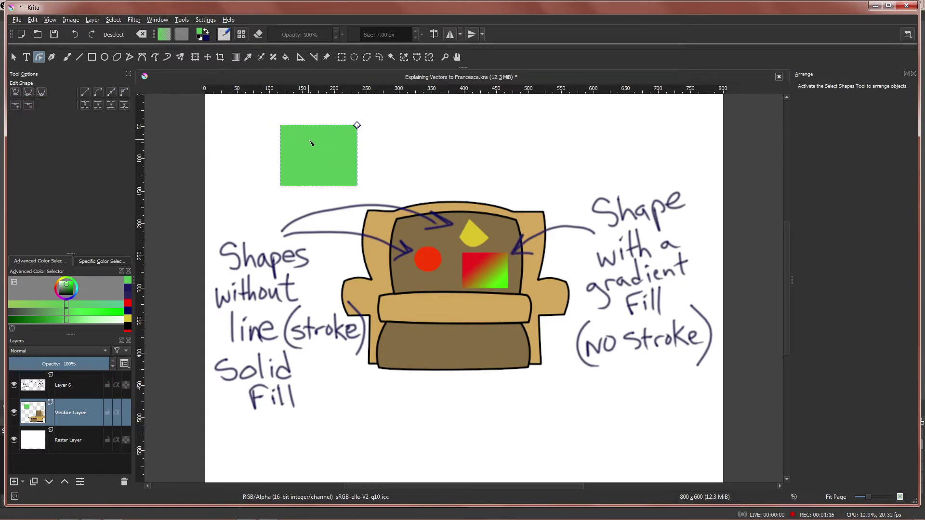
# Convert the green rectangle to a path with the Edit Shapes tool, keeping its corners in place.
pyautogui.click(15, 57)
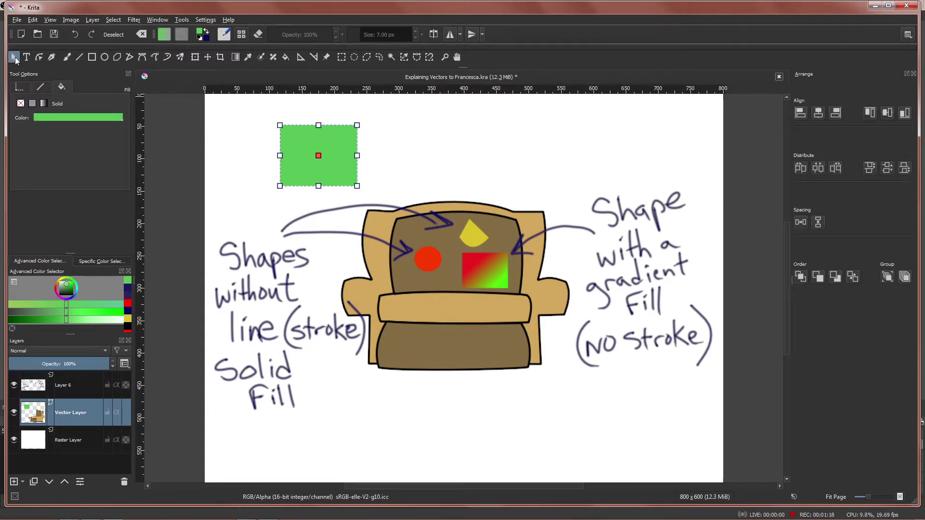
pyautogui.click(39, 57)
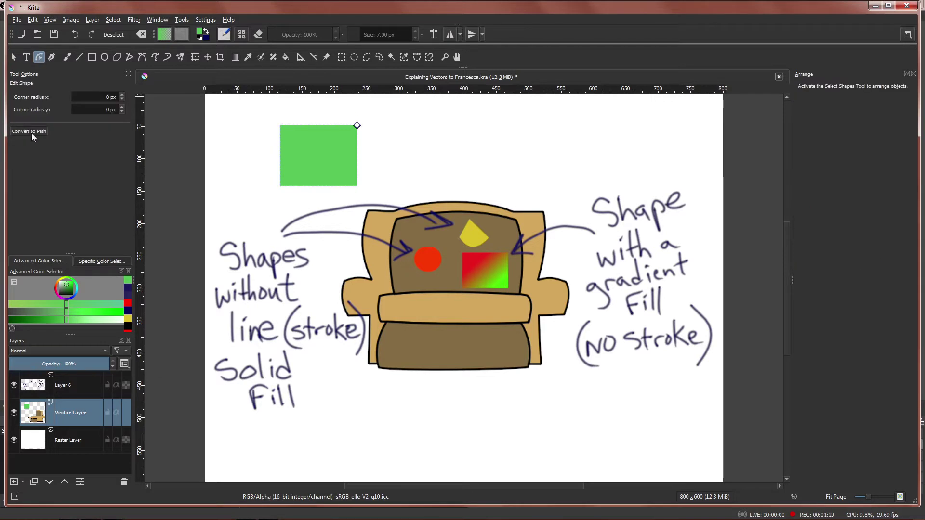
pyautogui.click(31, 135)
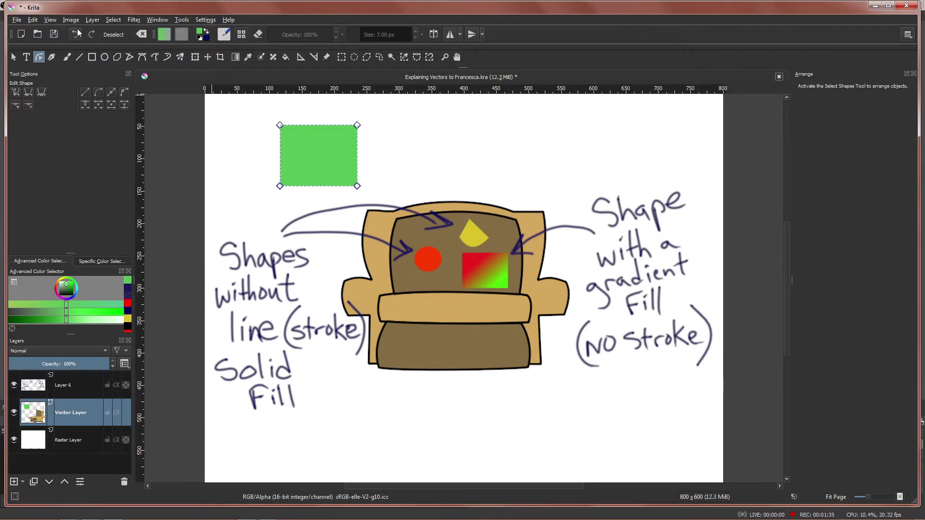
# Give the green rectangle a gradient fill and recolour the gradient's first stop to a muted teal.
pyautogui.click(13, 57)
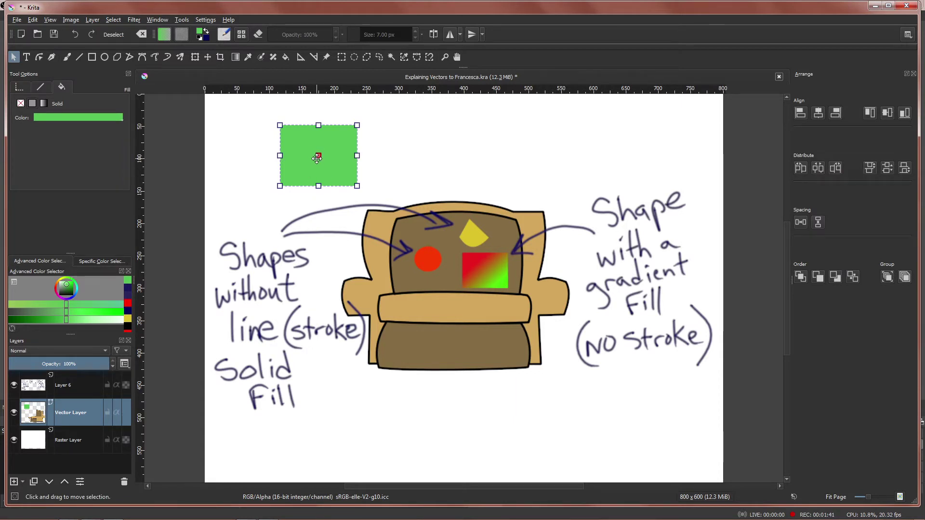
pyautogui.click(44, 104)
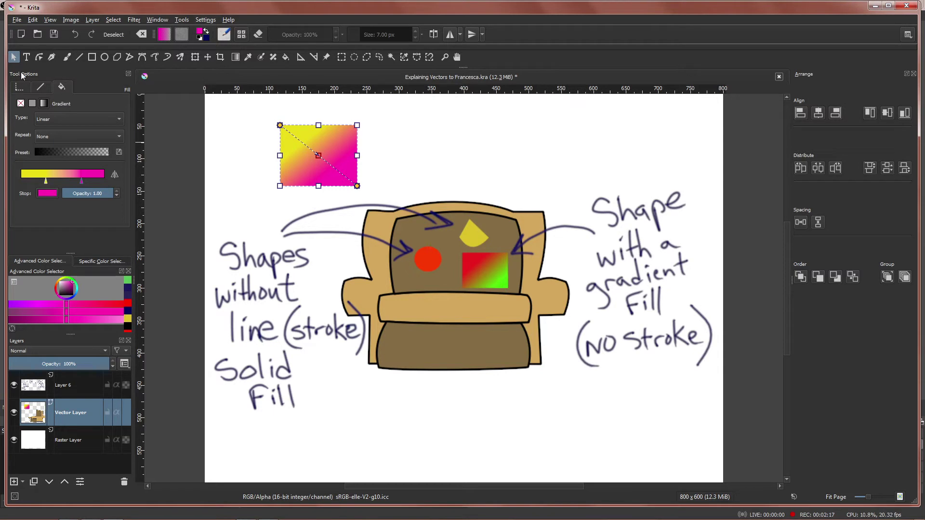
pyautogui.click(45, 180)
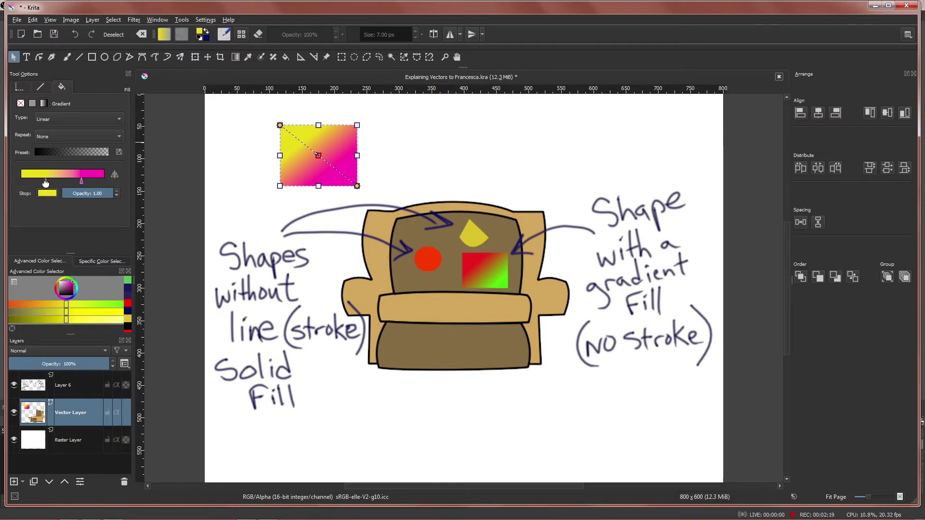
pyautogui.click(47, 193)
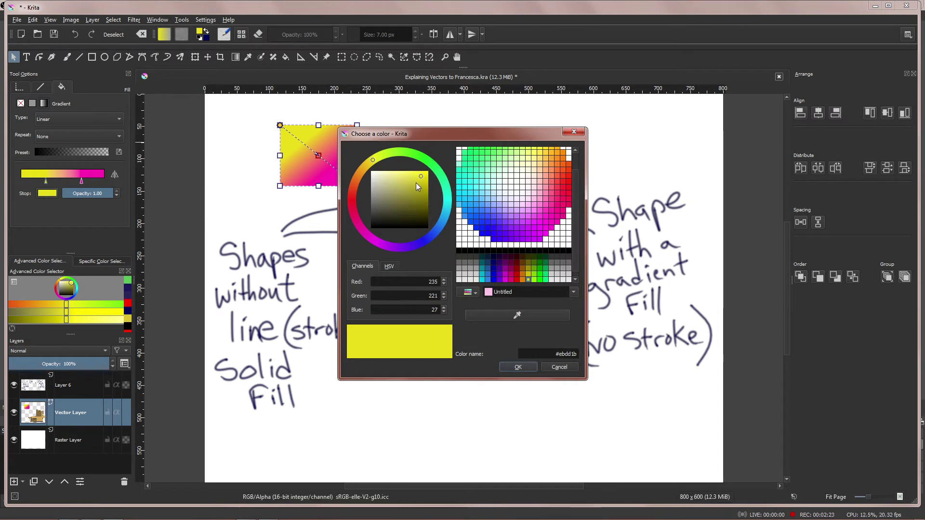
pyautogui.moveTo(417, 181); pyautogui.dragTo(407, 187)
pyautogui.click(415, 157)
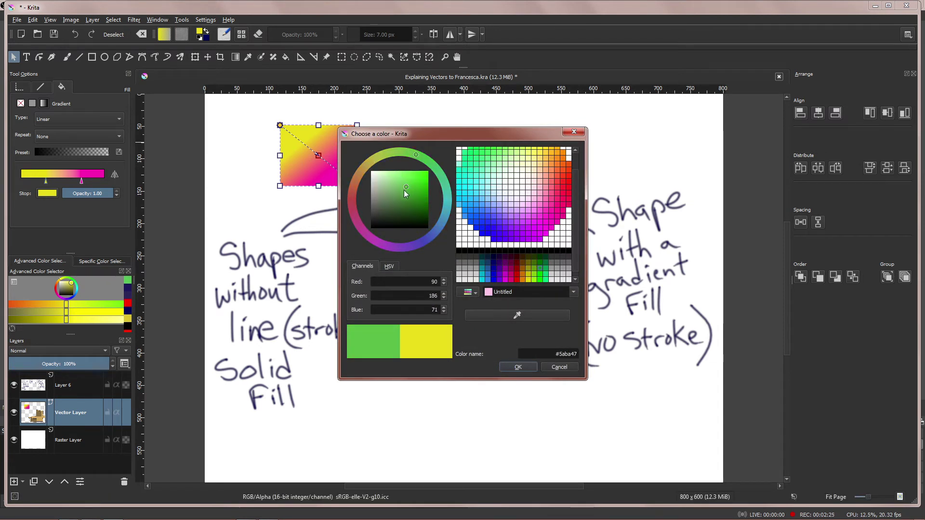
pyautogui.click(447, 200)
pyautogui.moveTo(419, 188); pyautogui.dragTo(408, 192)
pyautogui.click(518, 368)
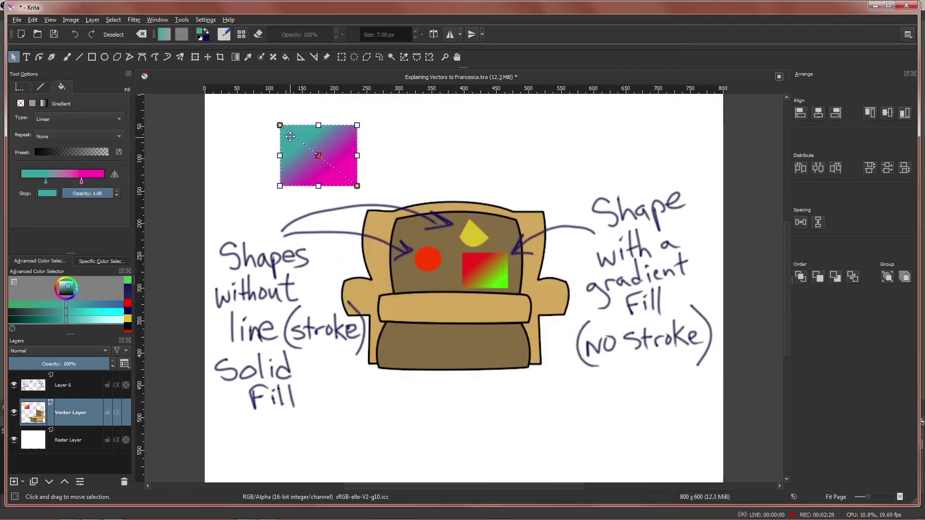
# Recolour the gradient's second stop to light blue #5eb6ed.
pyautogui.click(81, 182)
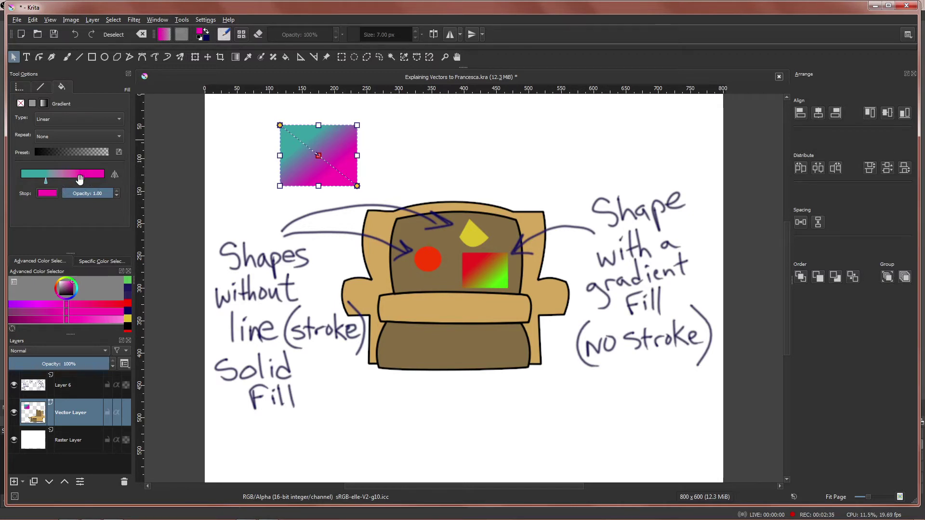
pyautogui.click(48, 193)
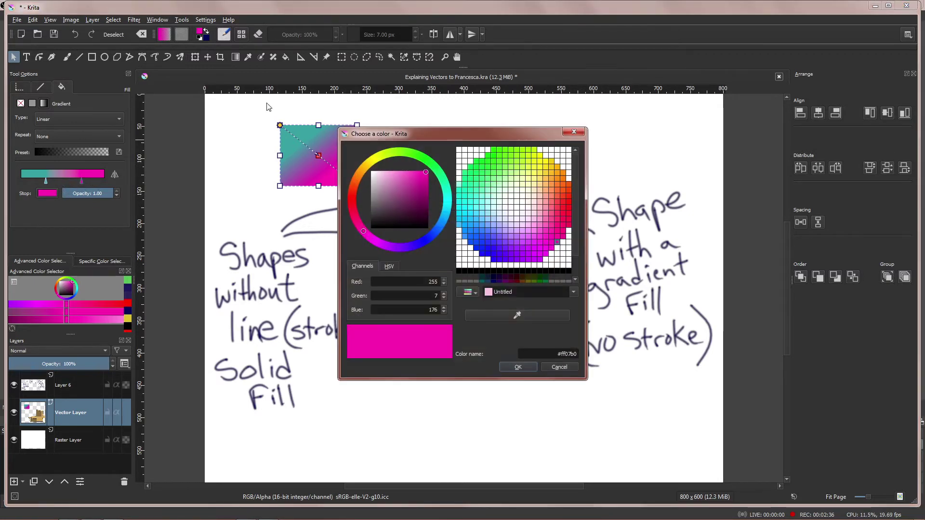
pyautogui.click(445, 214)
pyautogui.moveTo(445, 215); pyautogui.dragTo(444, 218)
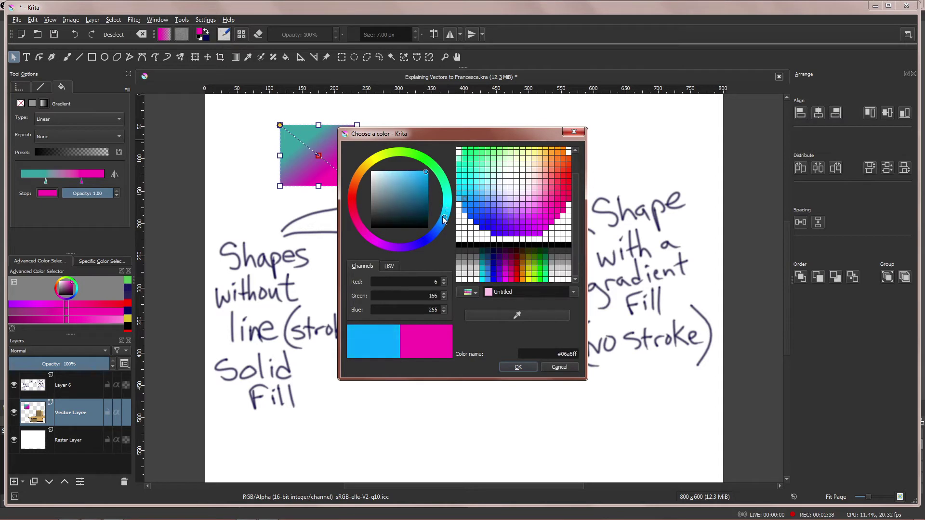
pyautogui.moveTo(400, 189); pyautogui.dragTo(406, 179)
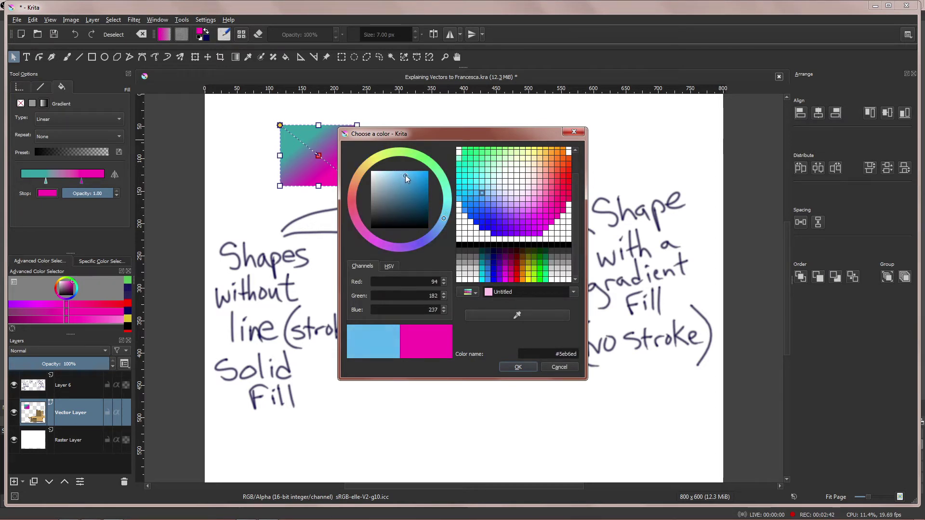
pyautogui.click(517, 367)
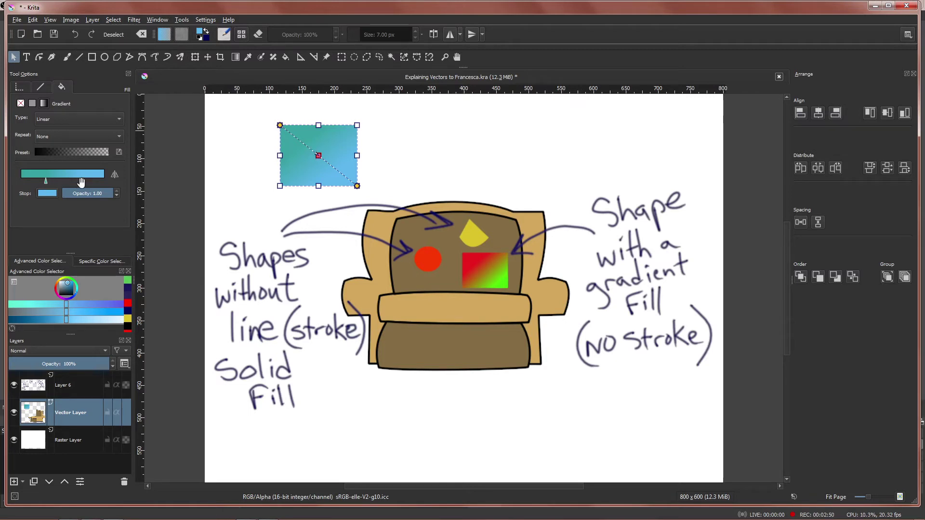
# Reposition the teal and blue gradient stops, placing teal near the start and blue near the end of the gradient.
pyautogui.moveTo(81, 183)
pyautogui.mouseDown()
pyautogui.moveTo(89, 182)
pyautogui.moveTo(37, 181)
pyautogui.mouseUp()
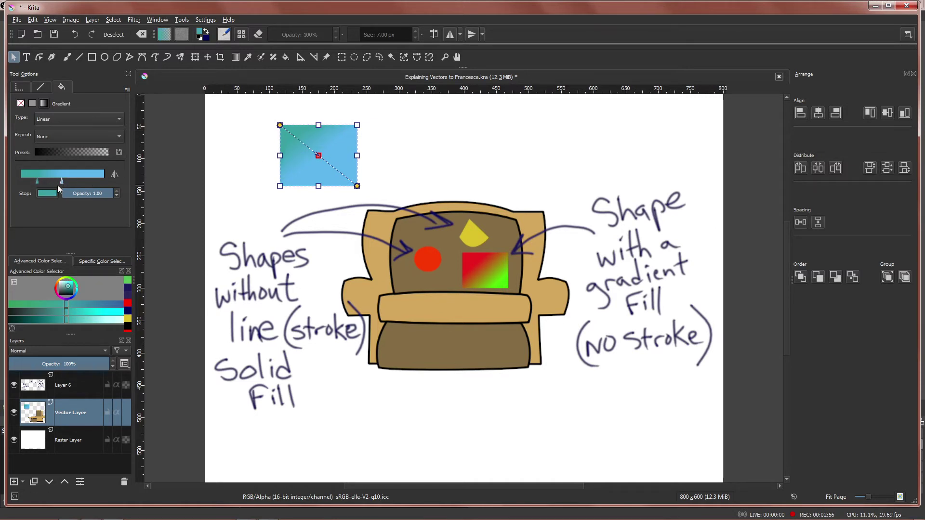
pyautogui.moveTo(61, 182)
pyautogui.mouseDown()
pyautogui.moveTo(91, 182)
pyautogui.moveTo(38, 181)
pyautogui.moveTo(60, 182)
pyautogui.mouseUp()
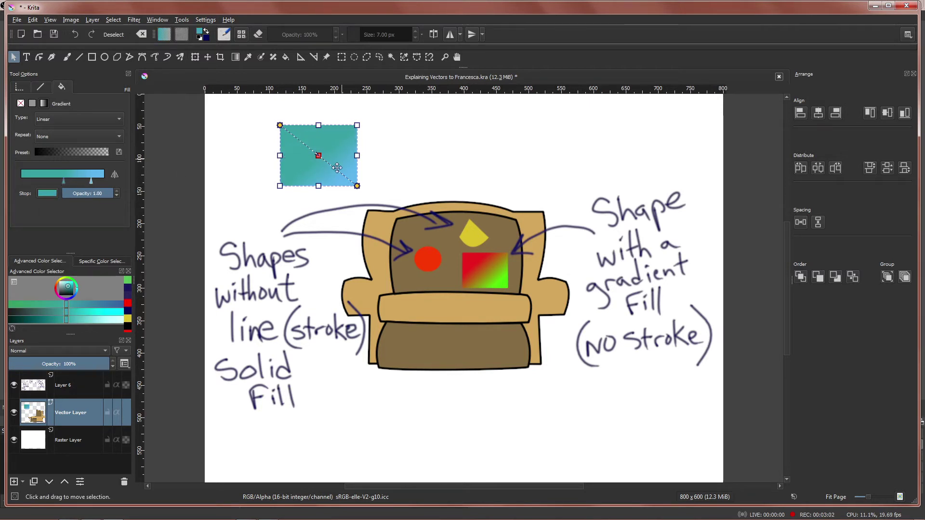
pyautogui.moveTo(63, 182); pyautogui.dragTo(34, 182)
# Add a third gradient stop between teal and blue, colour it yellow #f5fc43, and centre it between them.
pyautogui.click(63, 180)
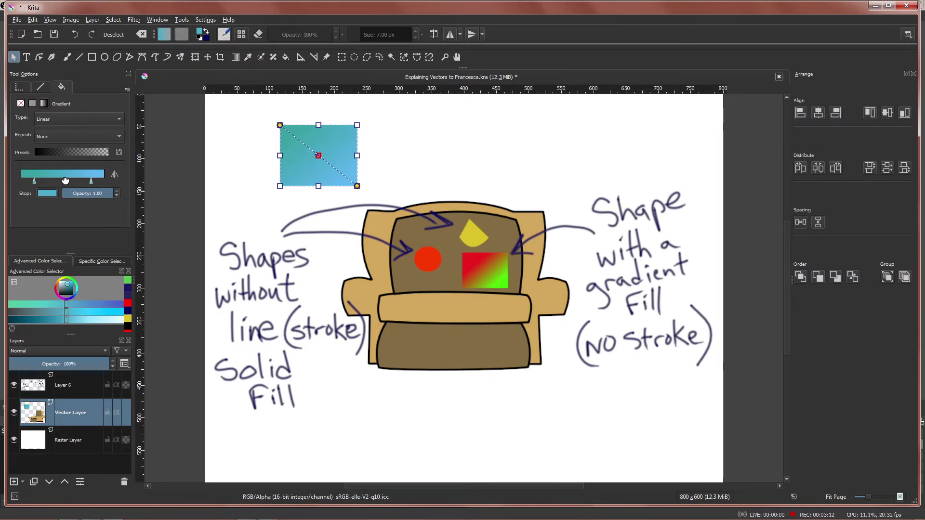
pyautogui.click(47, 194)
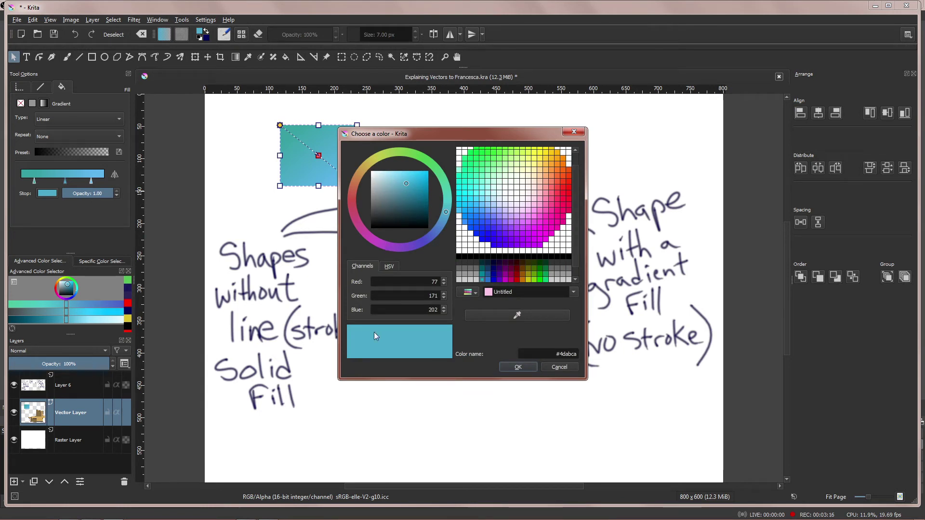
pyautogui.click(534, 152)
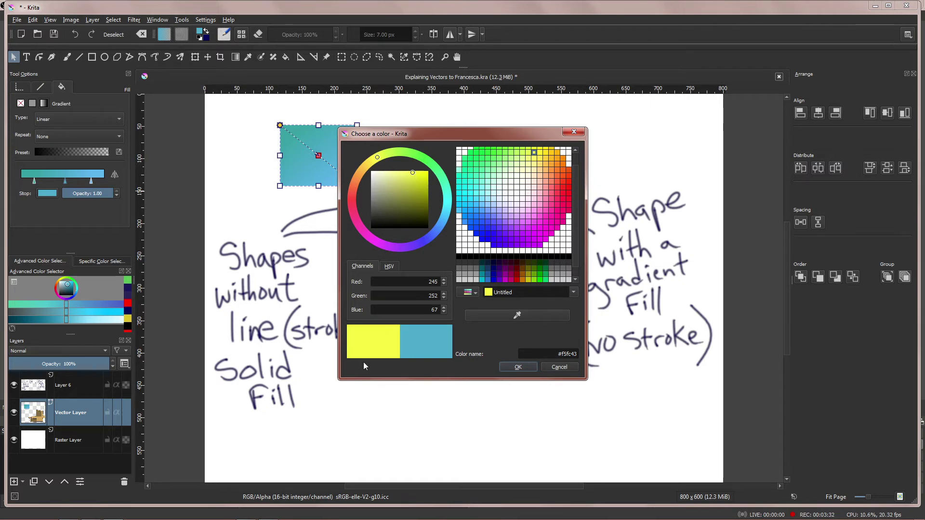
pyautogui.click(518, 368)
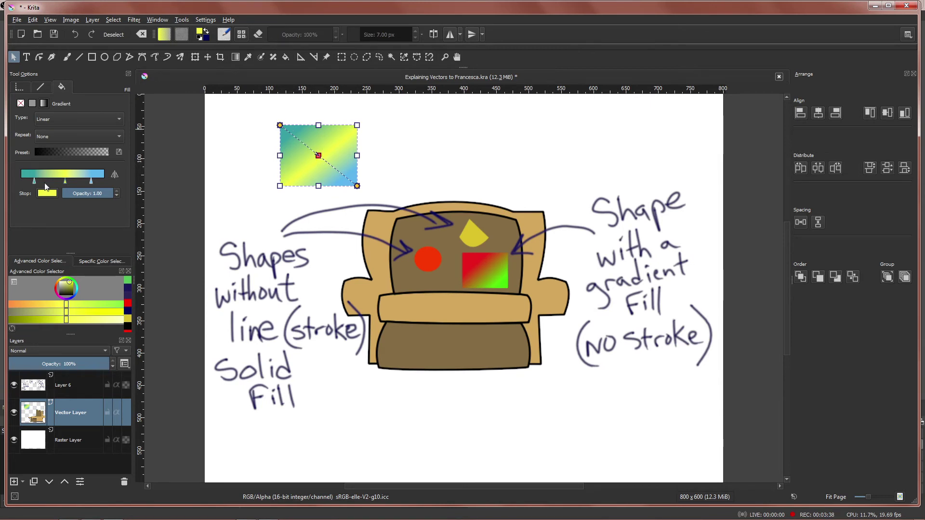
pyautogui.moveTo(67, 182)
pyautogui.mouseDown()
pyautogui.moveTo(44, 174)
pyautogui.moveTo(77, 174)
pyautogui.moveTo(48, 174)
pyautogui.moveTo(63, 176)
pyautogui.mouseUp()
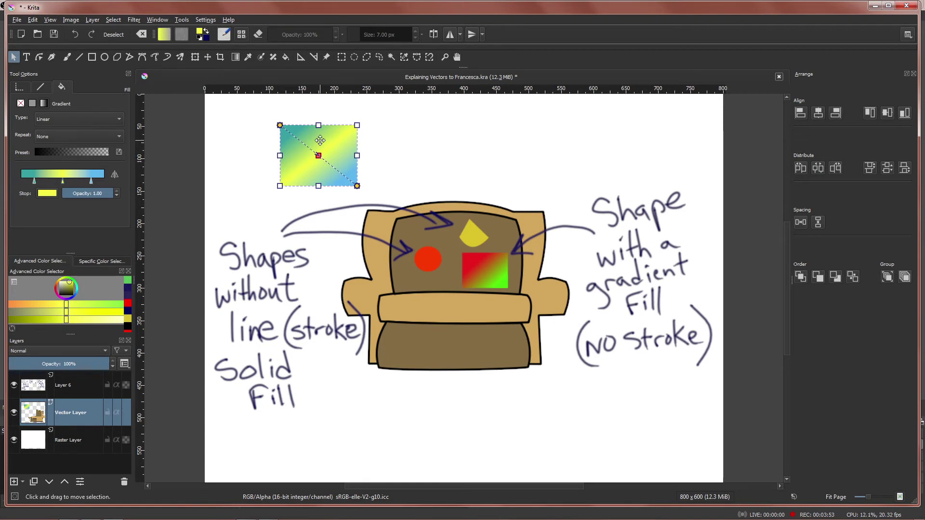
# Add a solid black stroke 2 px thick to the gradient rectangle and move the shape slightly down and left.
pyautogui.click(41, 87)
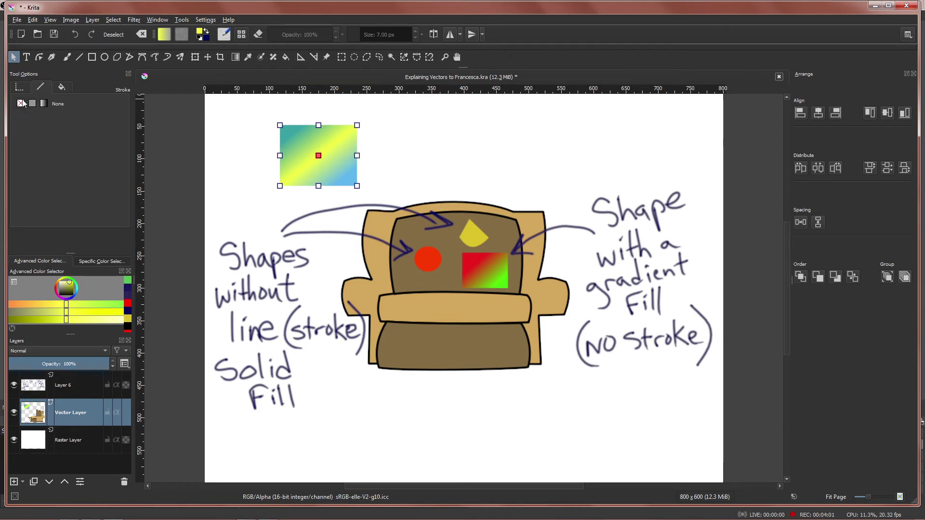
pyautogui.click(32, 104)
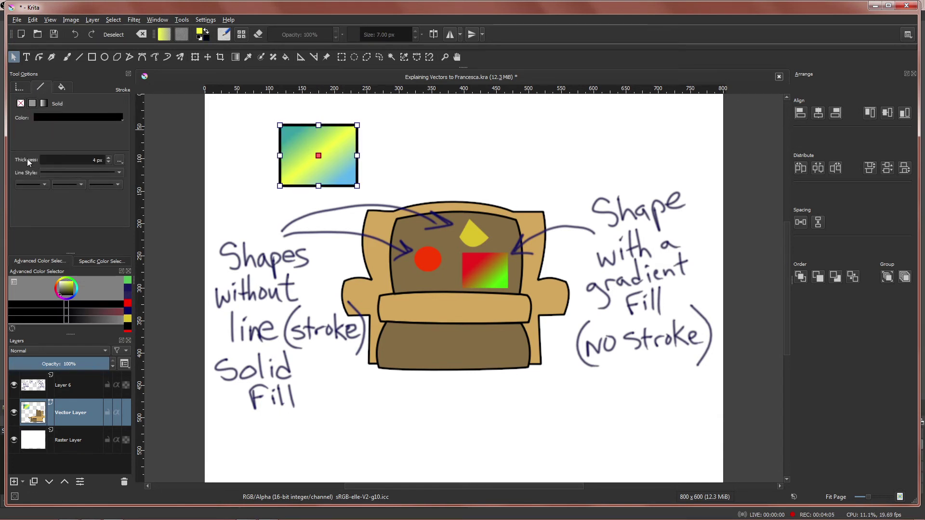
pyautogui.click(108, 162)
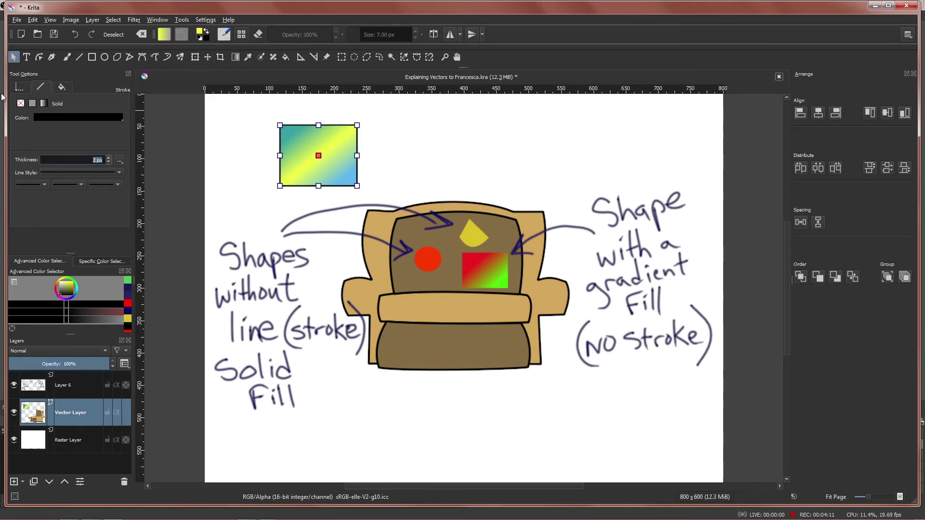
pyautogui.moveTo(295, 169)
pyautogui.mouseDown()
pyautogui.moveTo(277, 155)
pyautogui.moveTo(324, 153)
pyautogui.moveTo(285, 165)
pyautogui.moveTo(287, 173)
pyautogui.mouseUp()
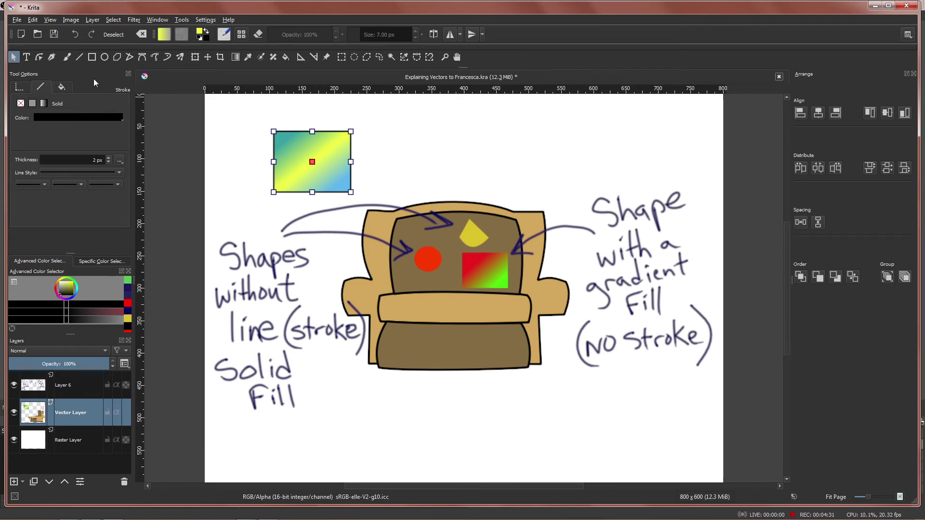
# Bend the gradient shape's upper and lower edges outward into curves with the Edit Shapes tool.
pyautogui.click(41, 57)
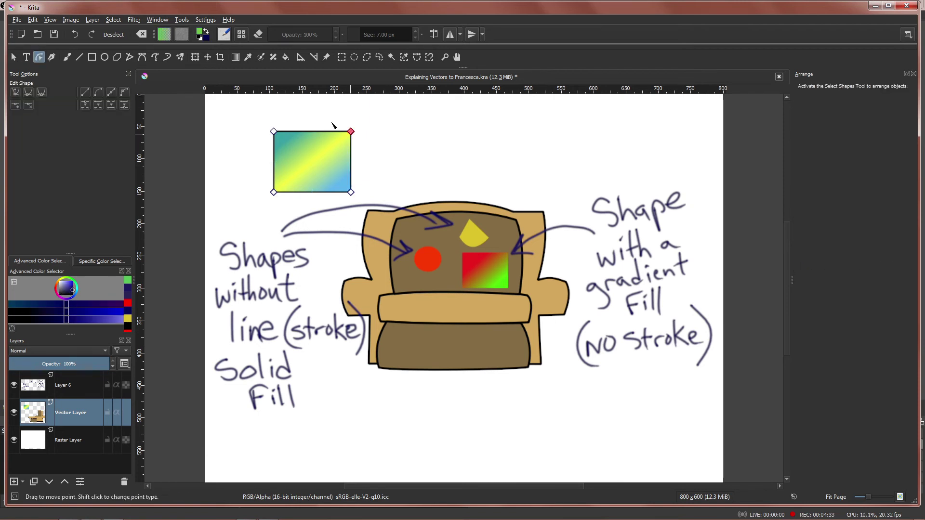
pyautogui.moveTo(306, 131); pyautogui.dragTo(311, 110)
pyautogui.moveTo(311, 193); pyautogui.dragTo(309, 213)
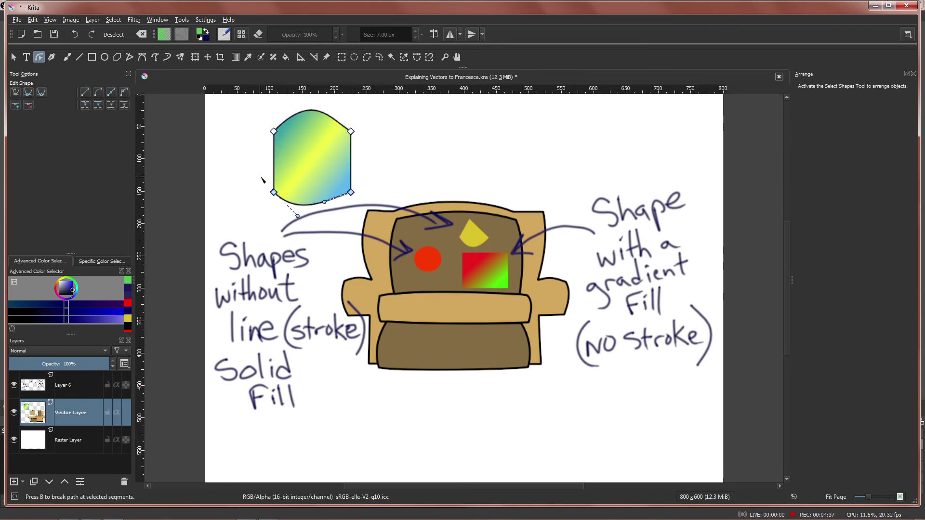
# Bend the gradient shape's two side edges inward and slightly flatten its outward-curved upper edge.
pyautogui.moveTo(274, 164); pyautogui.dragTo(295, 166)
pyautogui.moveTo(351, 161); pyautogui.dragTo(328, 155)
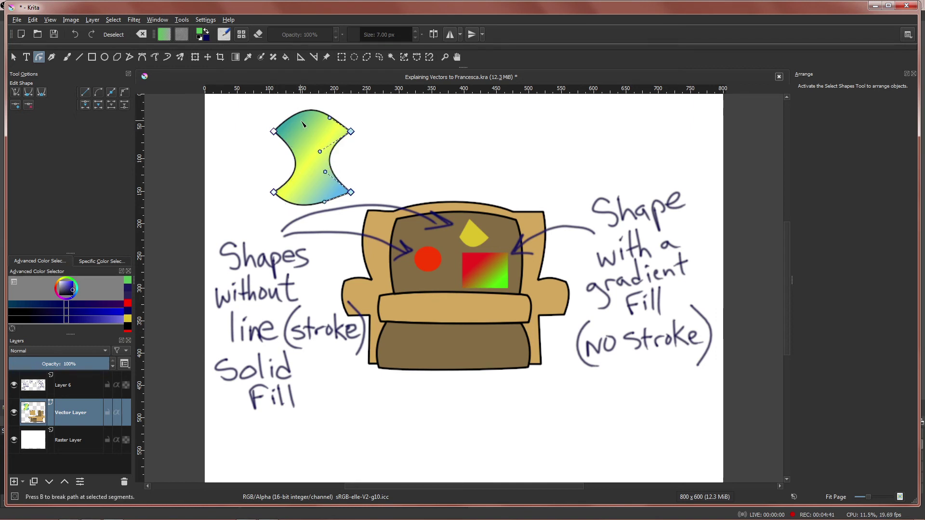
pyautogui.moveTo(308, 111); pyautogui.dragTo(307, 120)
pyautogui.moveTo(312, 213); pyautogui.dragTo(312, 214)
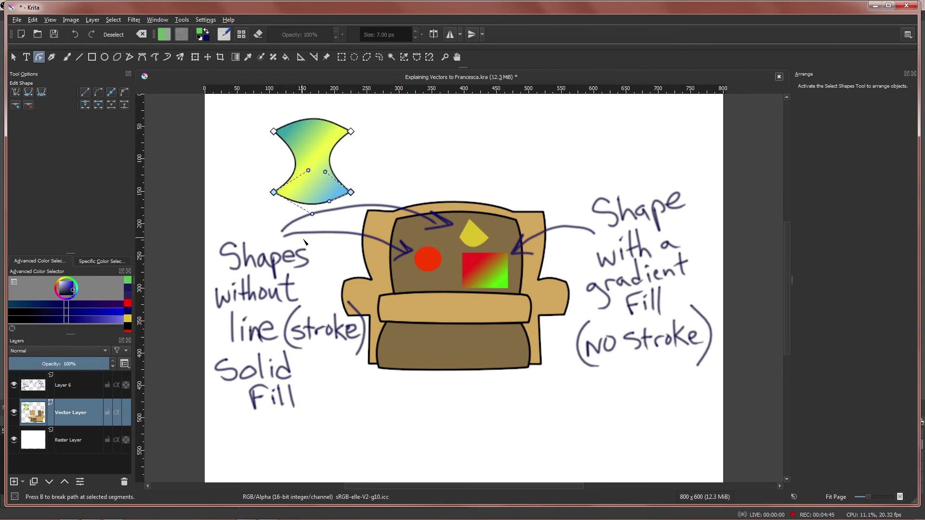
# Insert a new point in the middle of the gradient shape's upper edge and raise it into a pointed peak.
pyautogui.click(308, 119)
pyautogui.rightClick(308, 117)
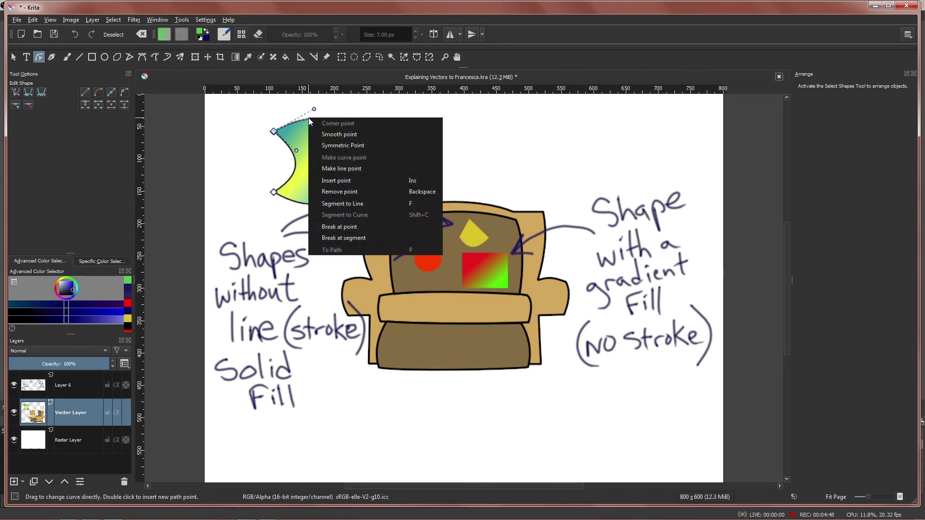
pyautogui.click(331, 180)
pyautogui.moveTo(309, 121)
pyautogui.mouseDown()
pyautogui.moveTo(309, 108)
pyautogui.moveTo(316, 133)
pyautogui.moveTo(308, 126)
pyautogui.moveTo(295, 142)
pyautogui.moveTo(322, 132)
pyautogui.mouseUp()
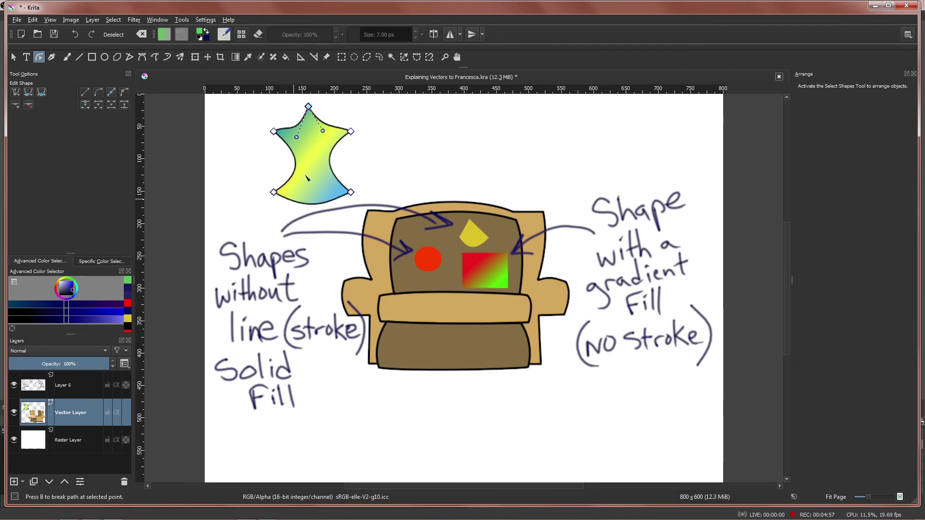
pyautogui.click(319, 182)
pyautogui.click(274, 193)
# Scale the star-like gradient shape down to about half size, place it centrally on the armchair's lower brown panel, and deselect it.
pyautogui.click(14, 57)
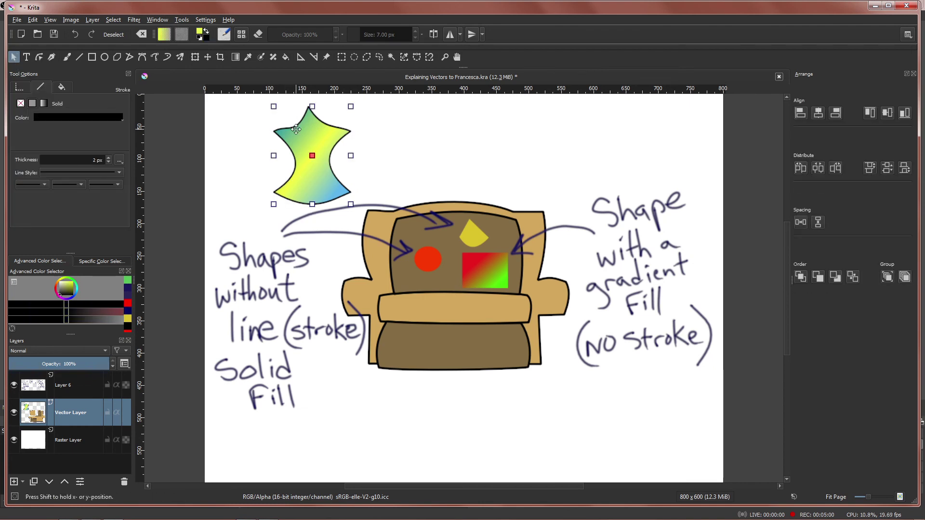
pyautogui.moveTo(296, 137); pyautogui.dragTo(444, 317)
pyautogui.moveTo(422, 287); pyautogui.dragTo(453, 343)
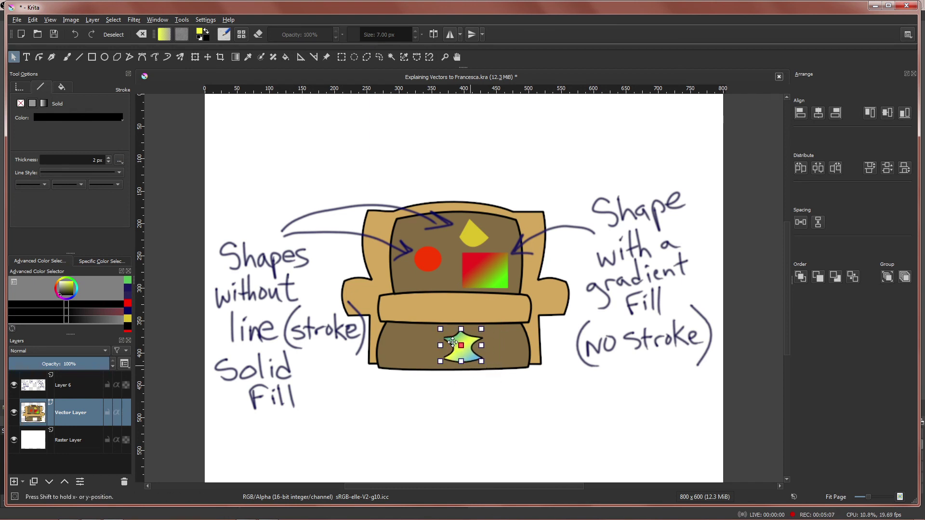
pyautogui.click(436, 390)
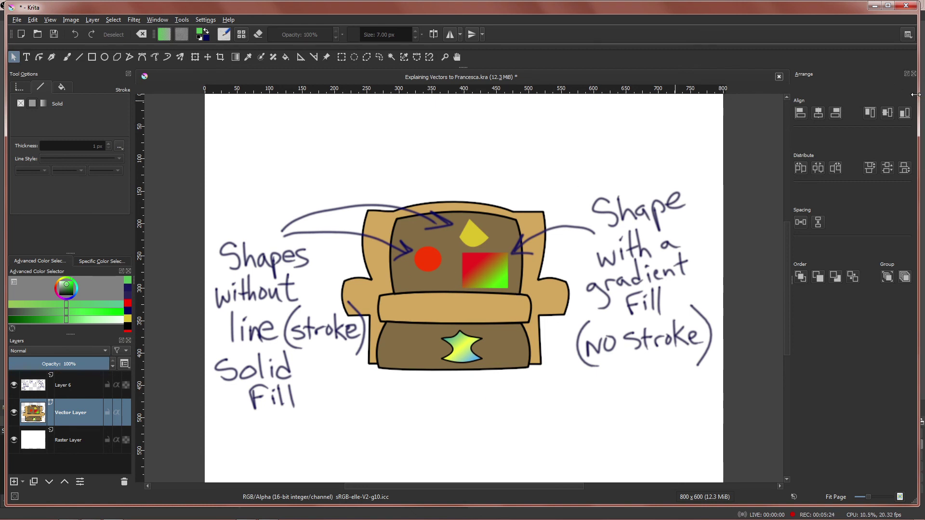
pyautogui.moveTo(918, 98); pyautogui.dragTo(725, 98)
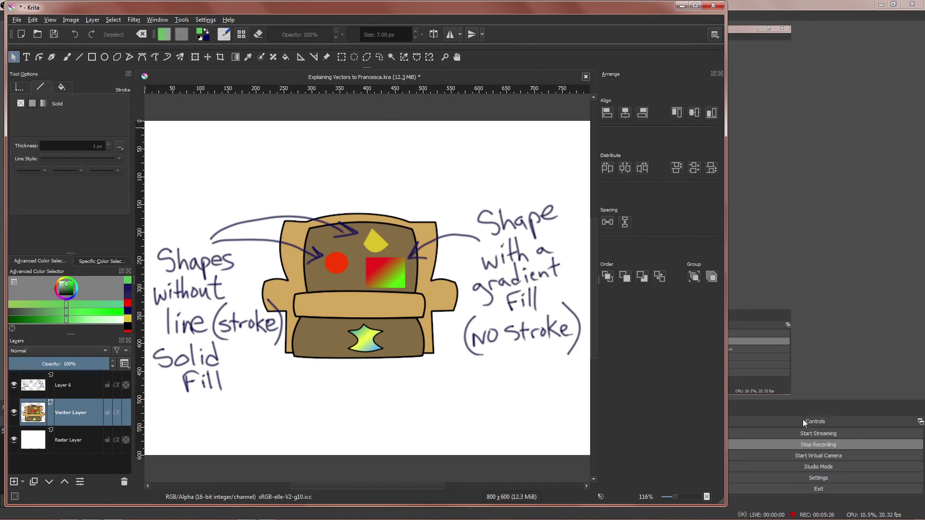